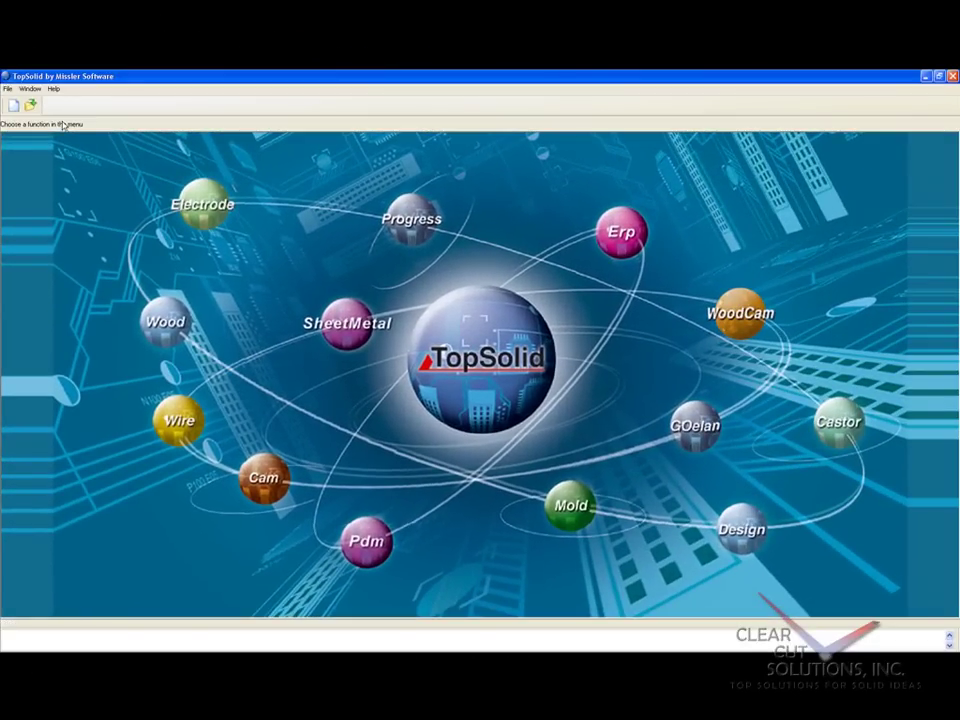
Open the Parasolid file Cover.x_t as a TopSolid'Design document and view the part isometrically
left_click(30, 104)
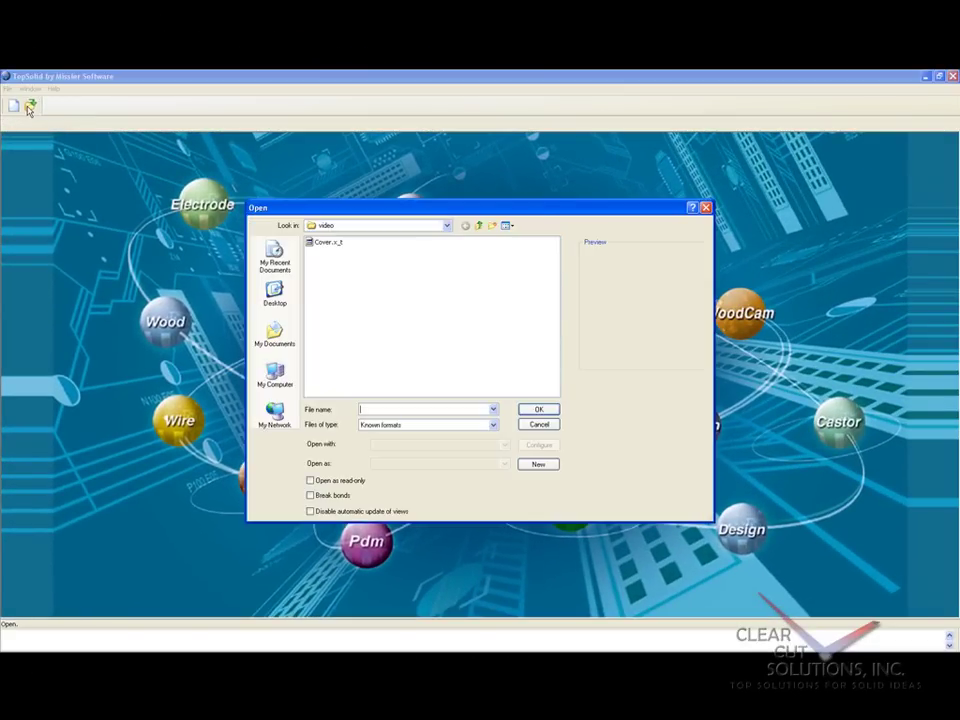
left_click(327, 242)
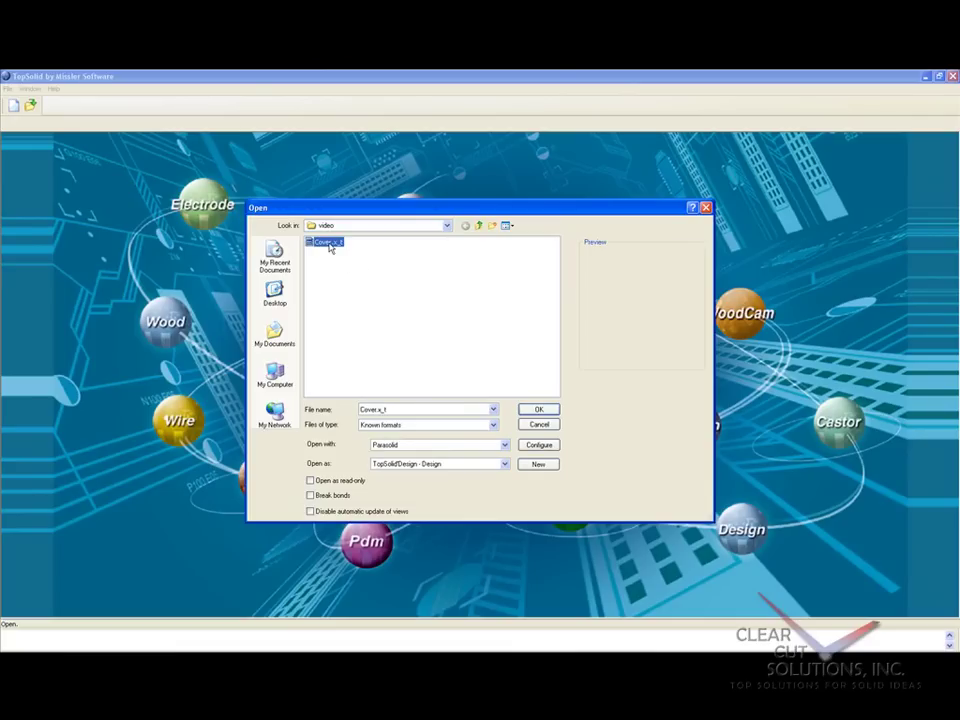
left_click(530, 410)
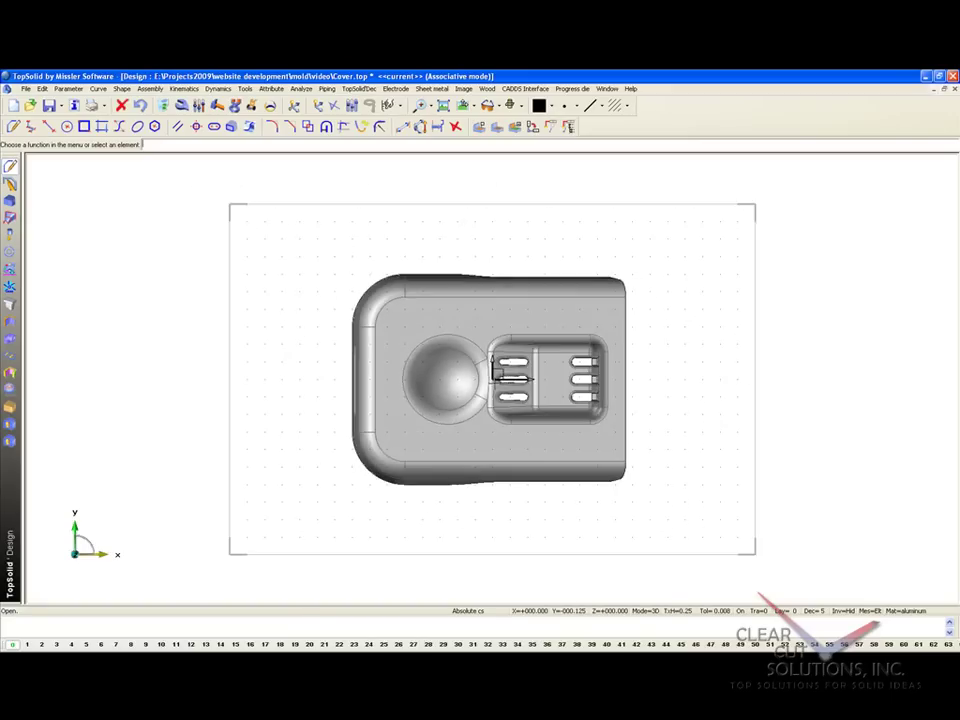
key("Home")
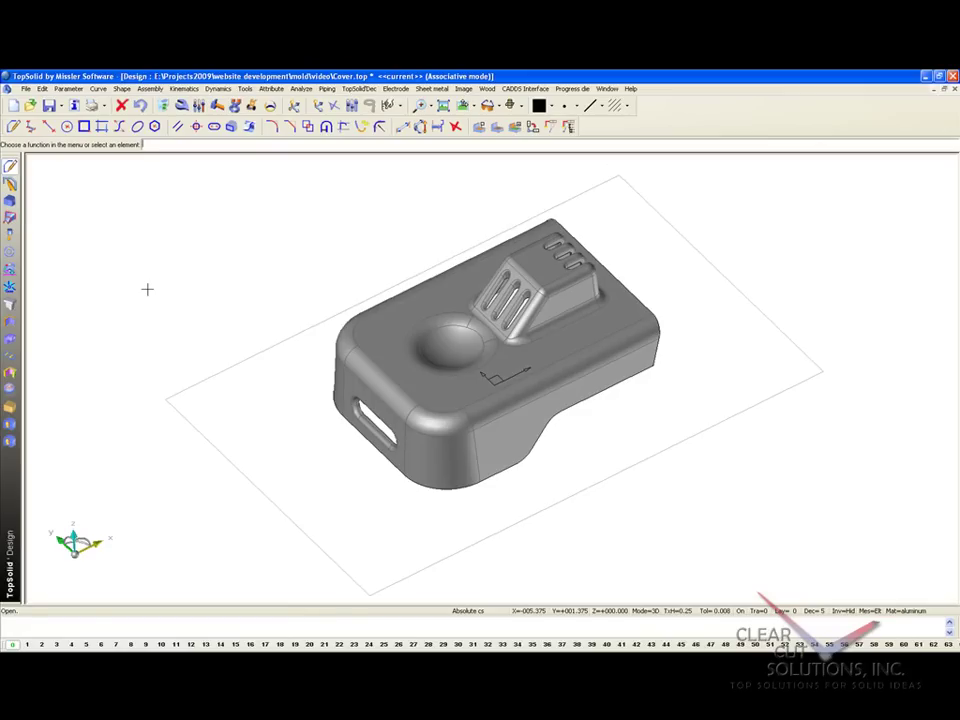
Check the imported cover's geometry for invalid shapes and save the design document
left_click(121, 88)
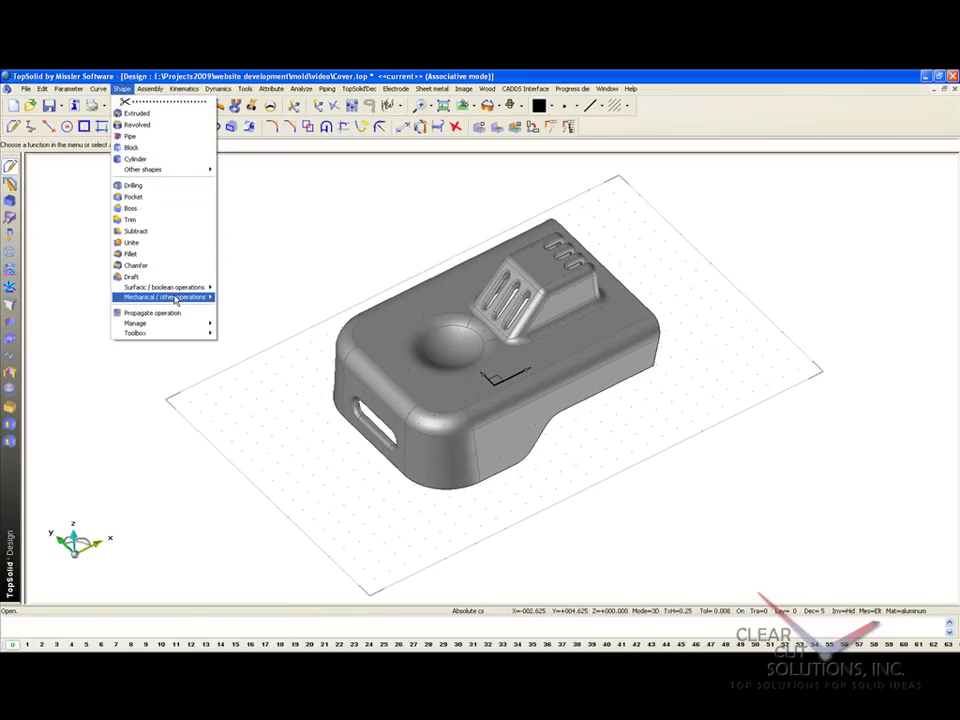
mouse_move(174, 324)
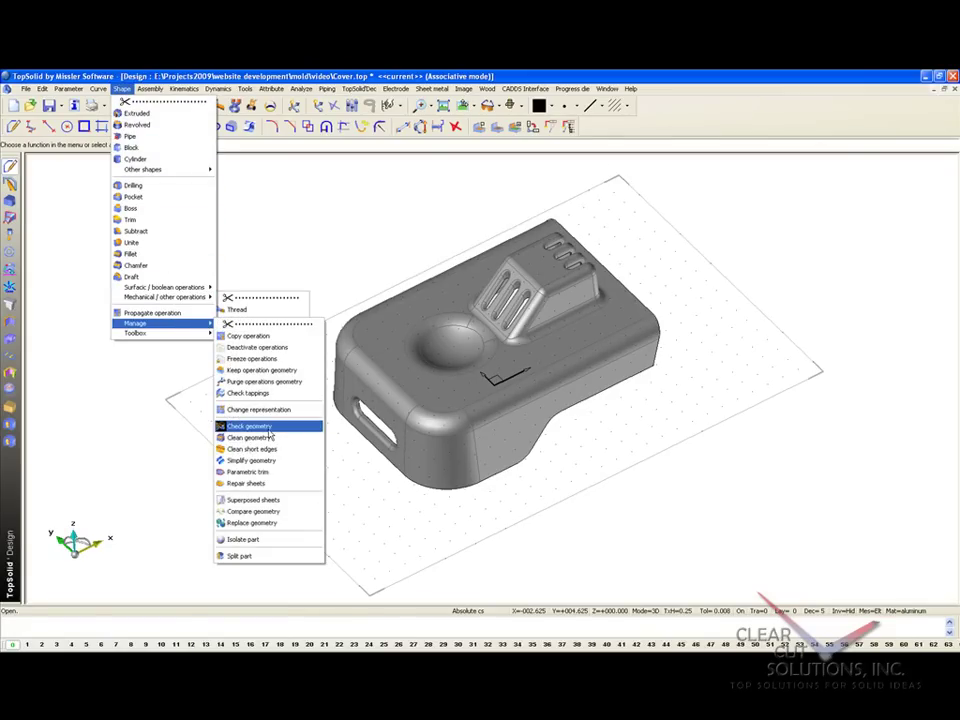
left_click(268, 430)
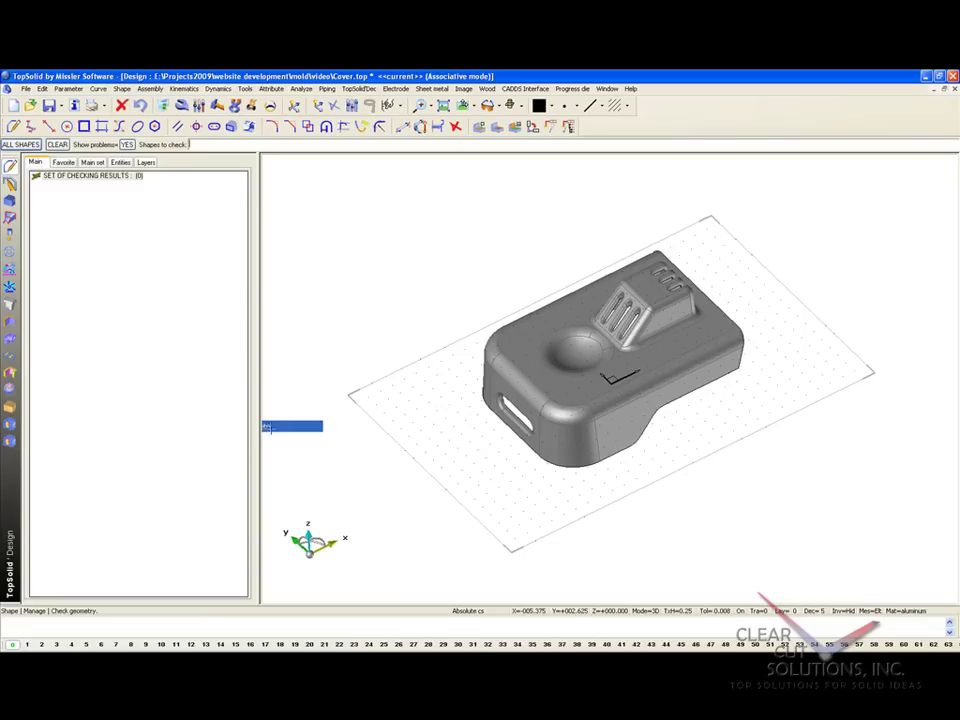
left_click(533, 378)
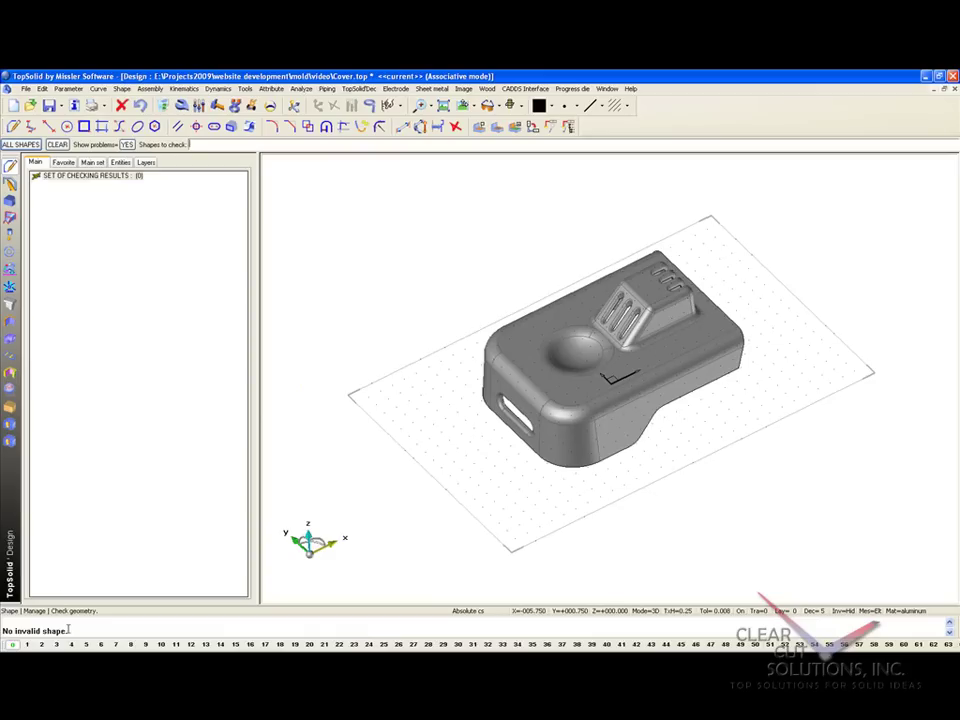
left_click_drag(70, 630, 3, 630)
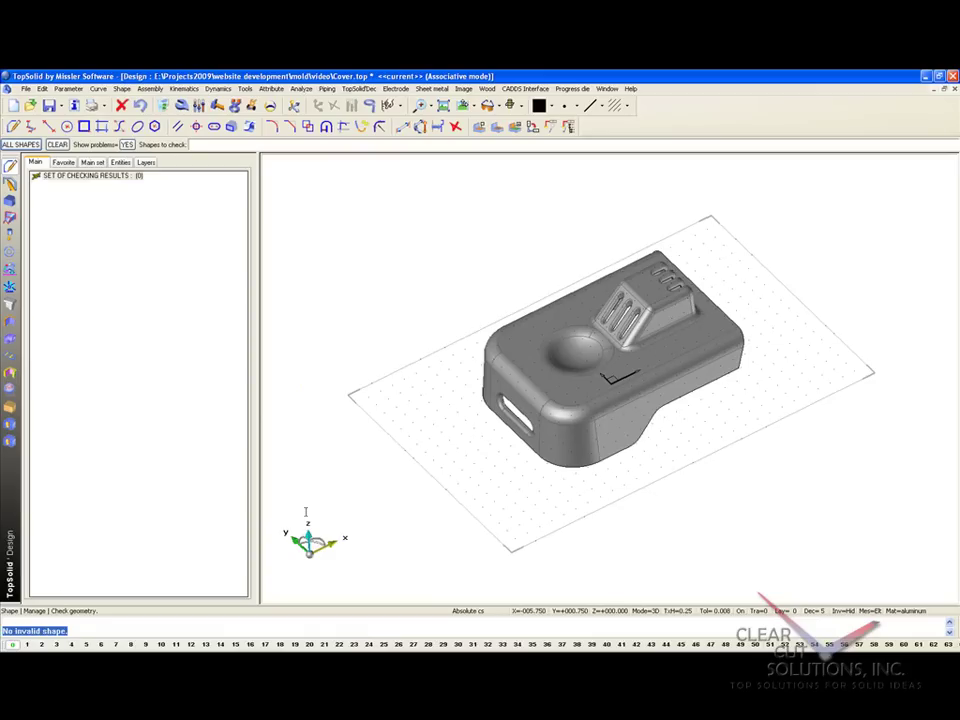
left_click(258, 357)
left_click(49, 107)
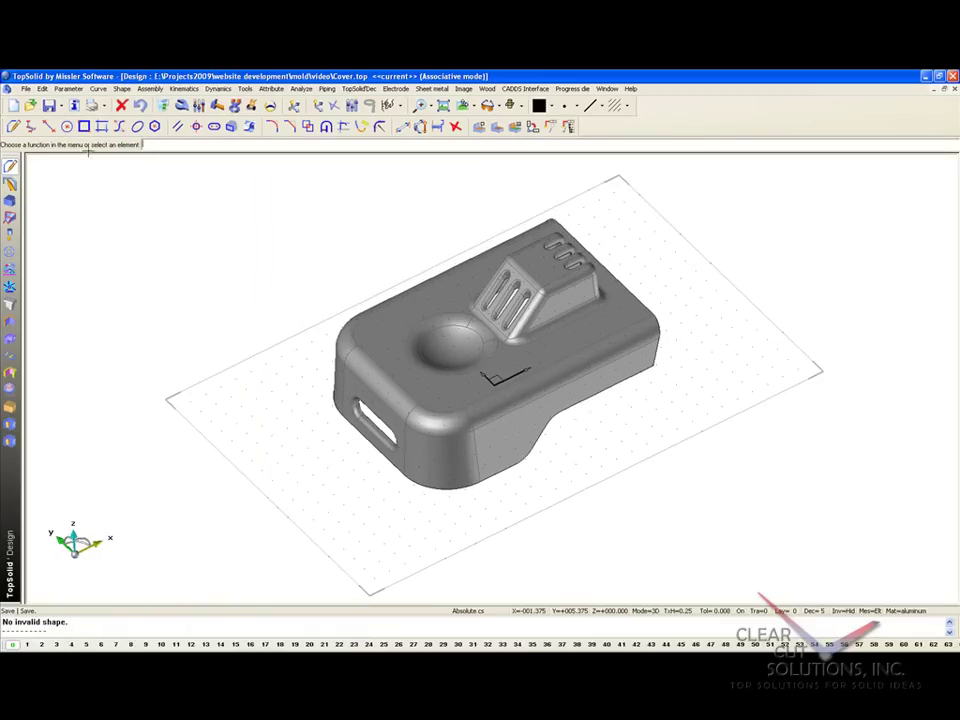
Create a new Mold document without a template, in associative mode with inch units
left_click(13, 105)
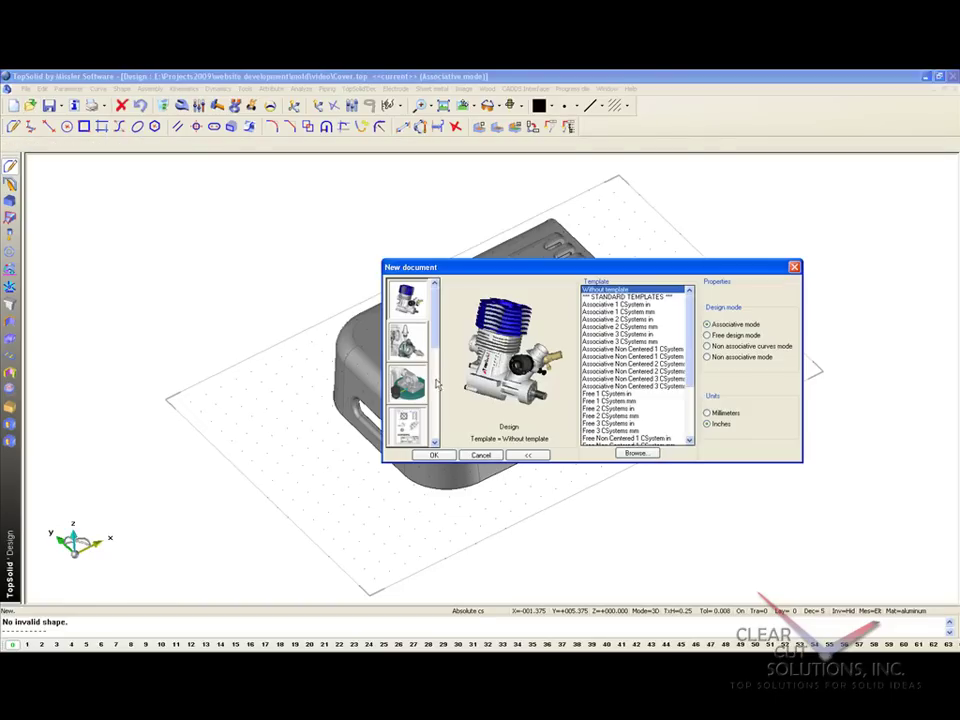
left_click(435, 381)
left_click(408, 350)
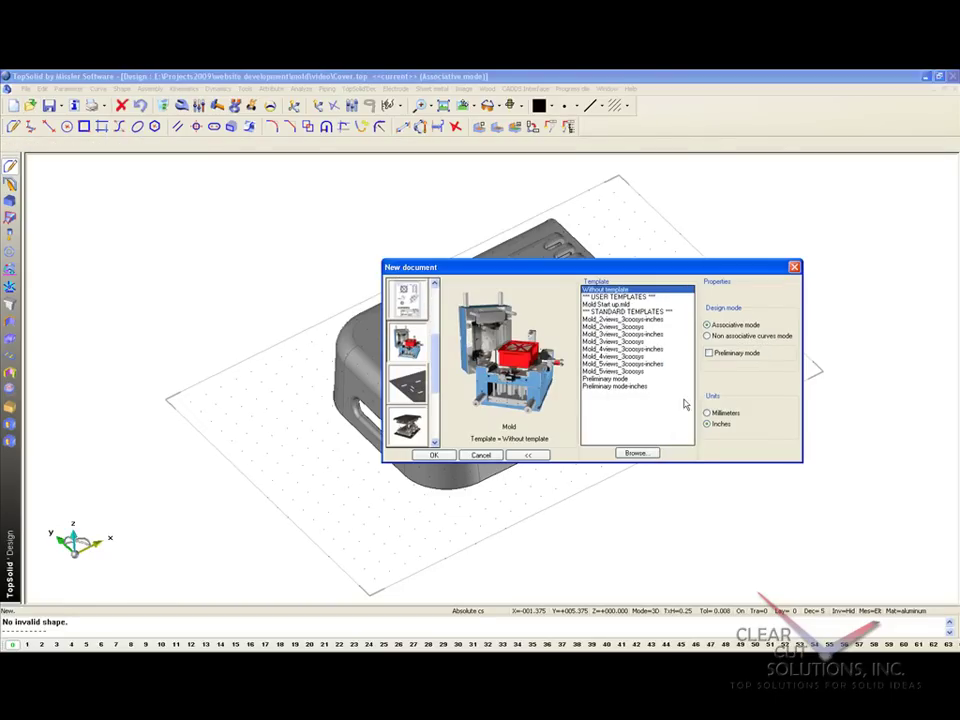
left_click(441, 454)
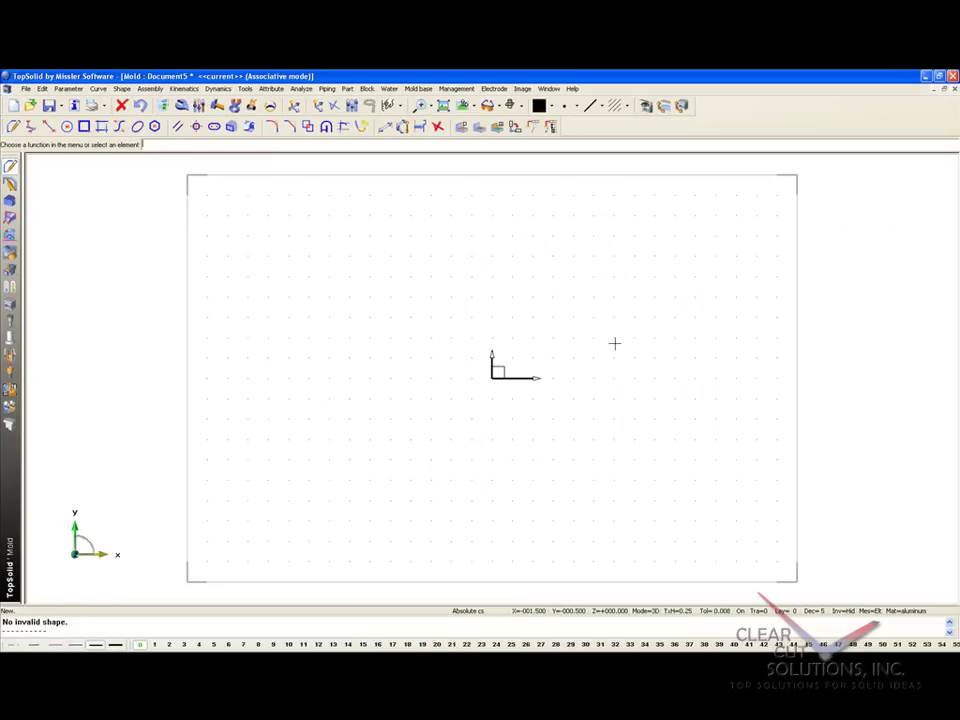
Load the cover into the mold document with direct positioning, using Acrylonitrile Butadiene Styrene (ABS) with a shrinkage factor of 1.0055
left_click(10, 253)
left_click(14, 126)
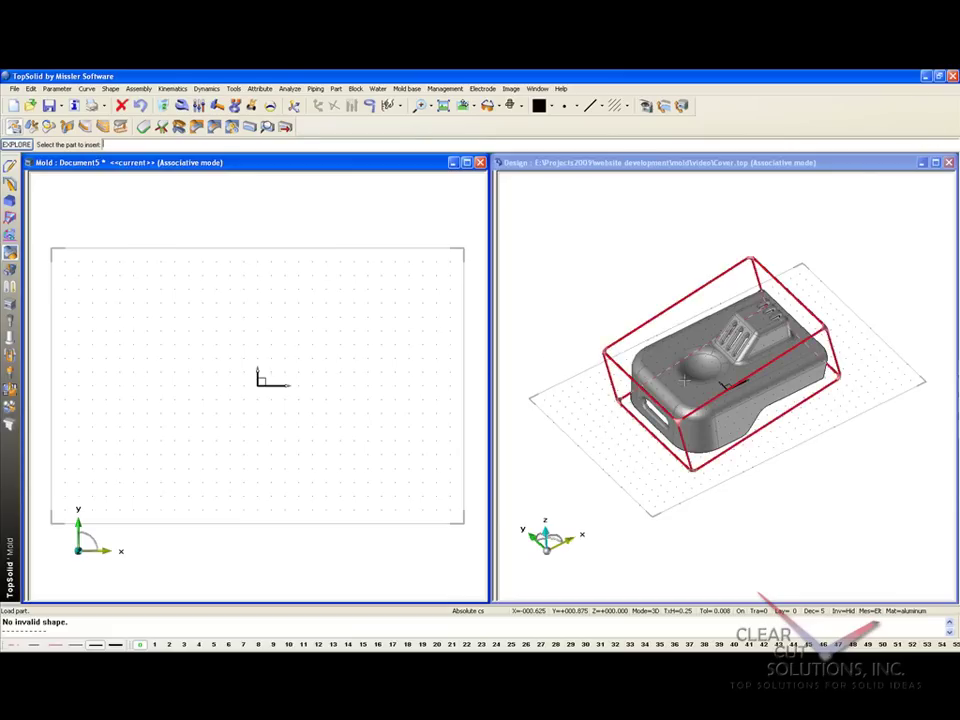
left_click(596, 373)
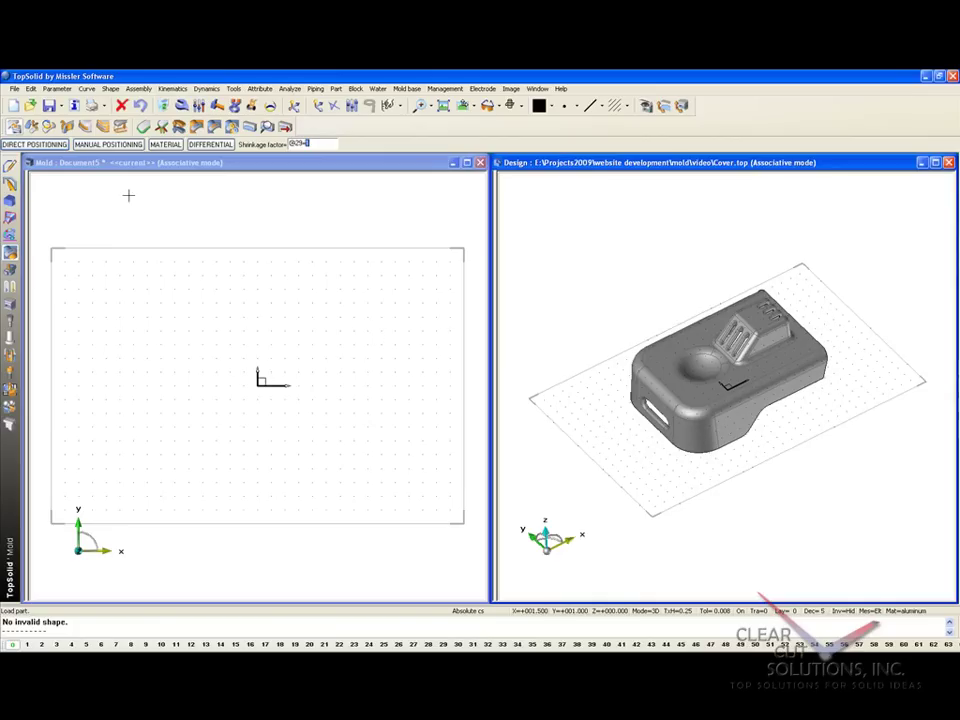
left_click(35, 144)
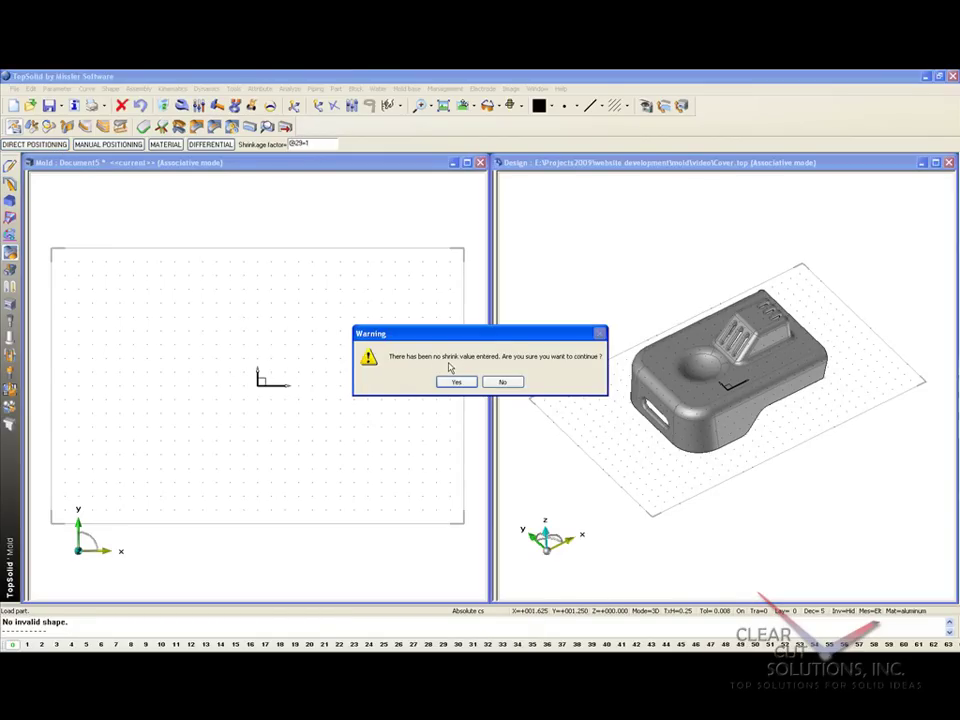
left_click(503, 382)
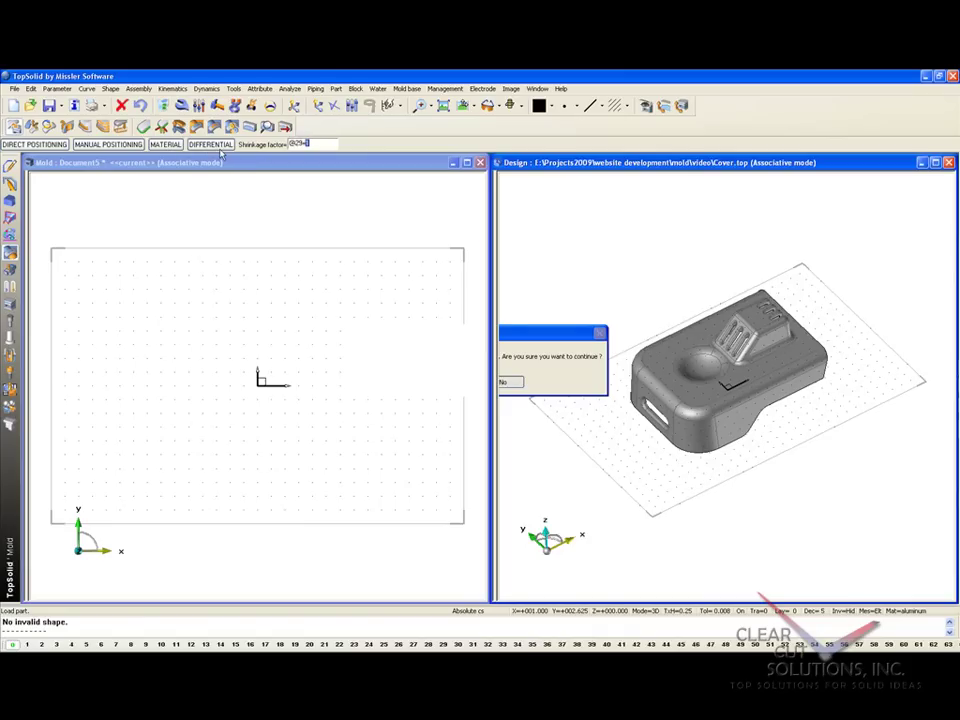
left_click(166, 144)
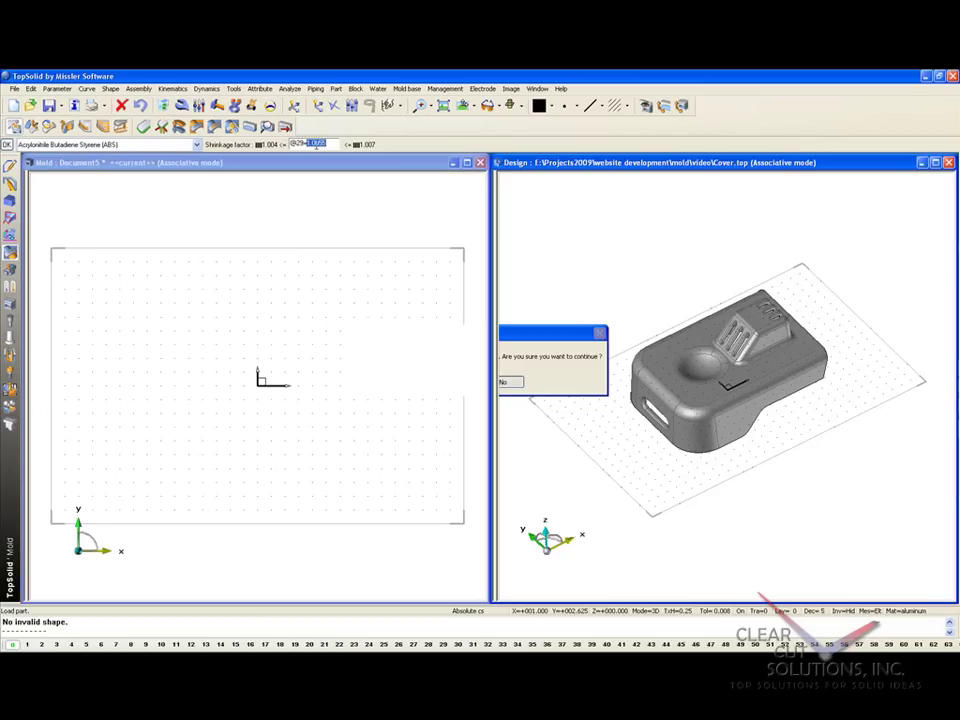
left_click(12, 144)
left_click(50, 145)
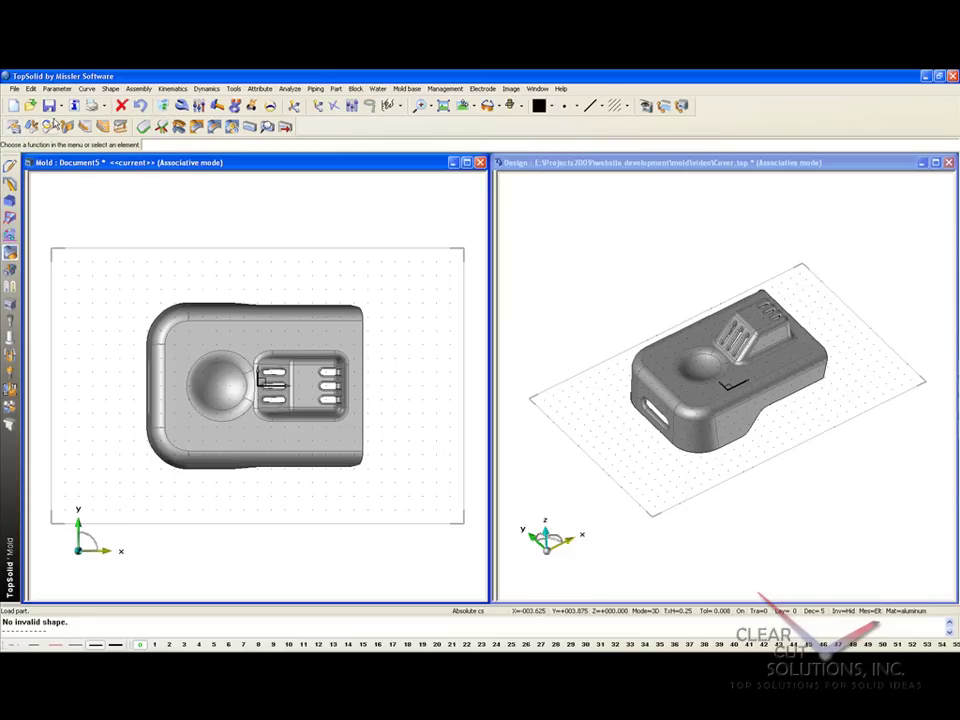
Save the mold document as Cover.mld together with all modified documents, and close the Cover.top design window
left_click(48, 105)
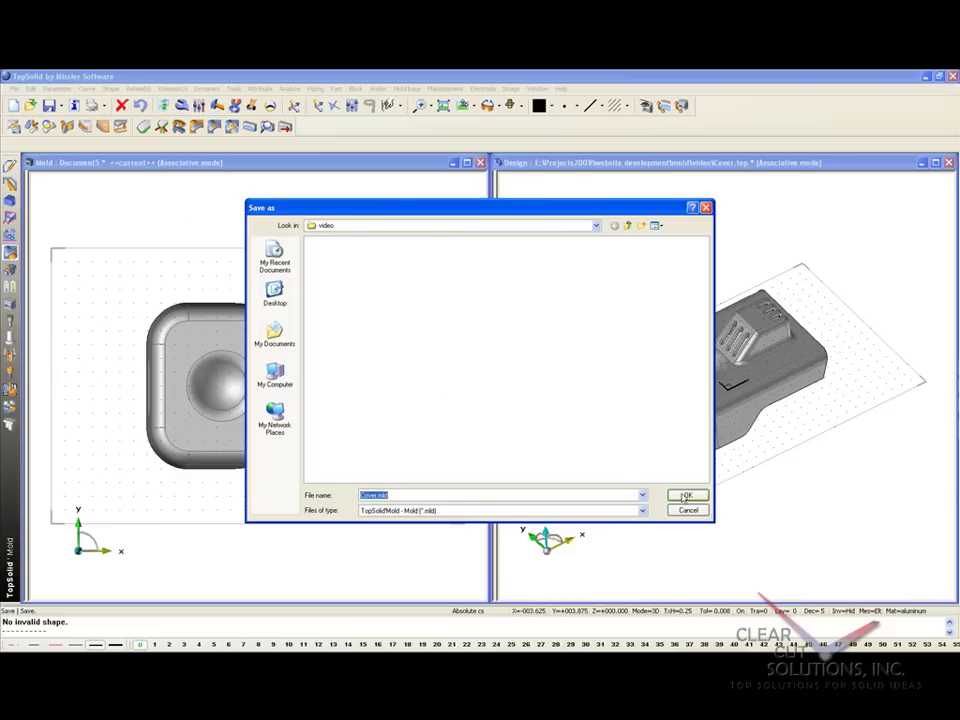
key("Return")
left_click(481, 382)
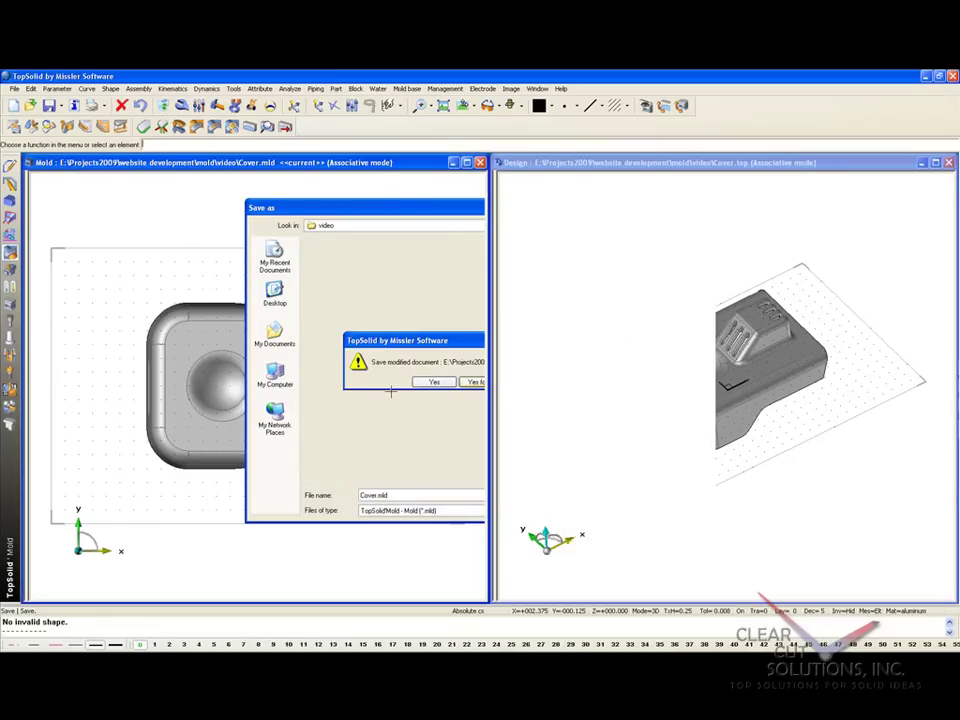
scroll(341, 387, "down", 1)
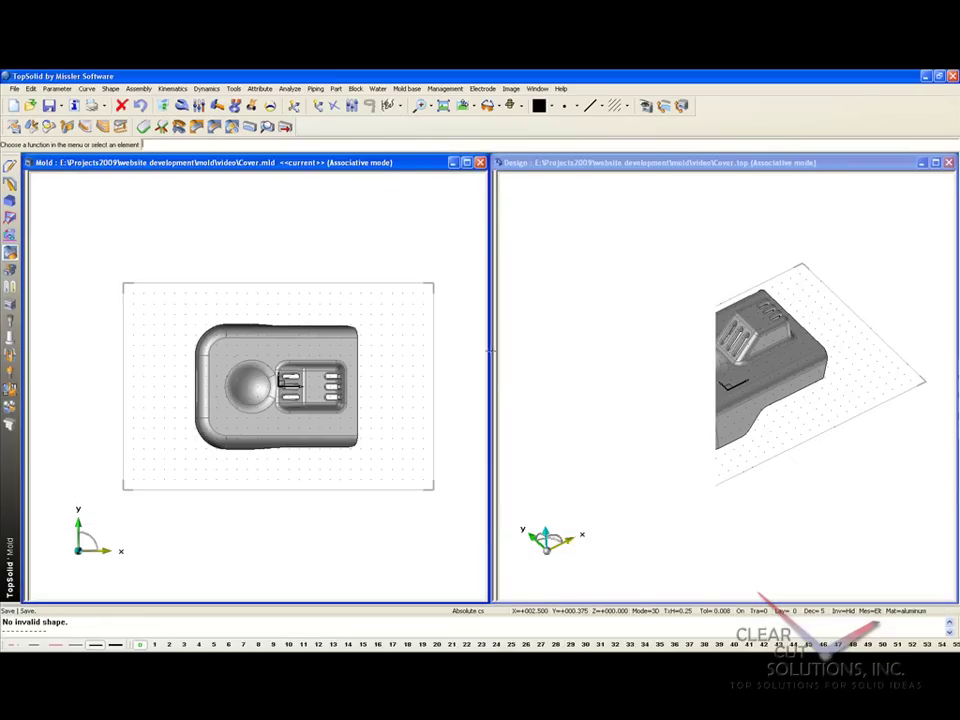
left_click(947, 164)
left_click(948, 162)
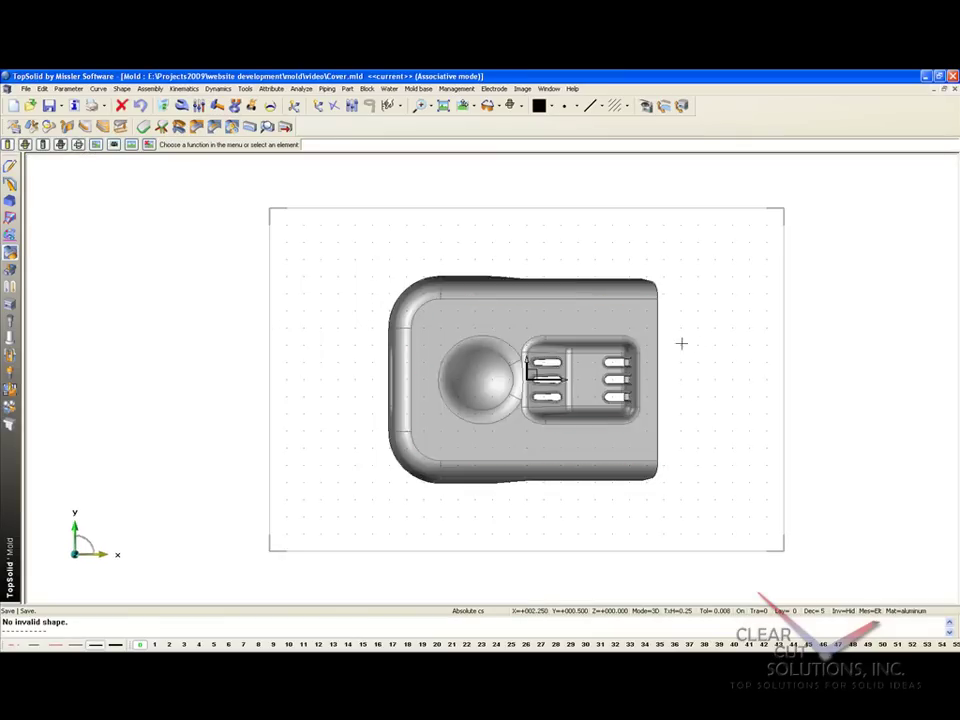
Run an undercut analysis on the cover in CENTER mode with a 0.001° angular tolerance and inspect the end slot
mouse_move(681, 343)
middle_mouse_down()
mouse_move(696, 283)
mouse_move(529, 238)
mouse_move(722, 298)
mouse_move(590, 270)
middle_mouse_up()
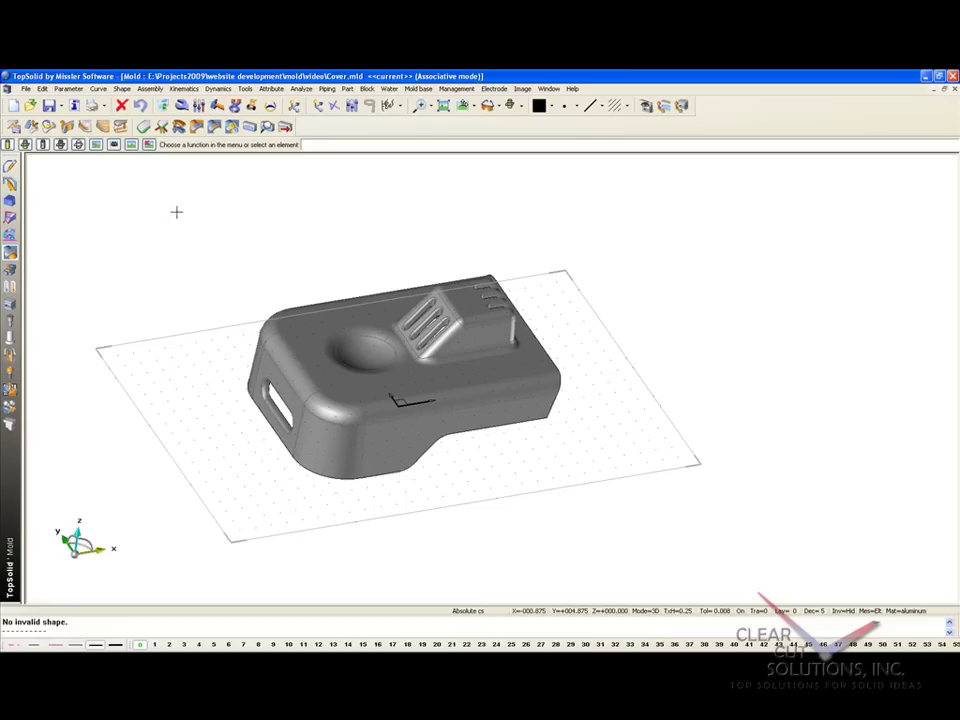
left_click(85, 127)
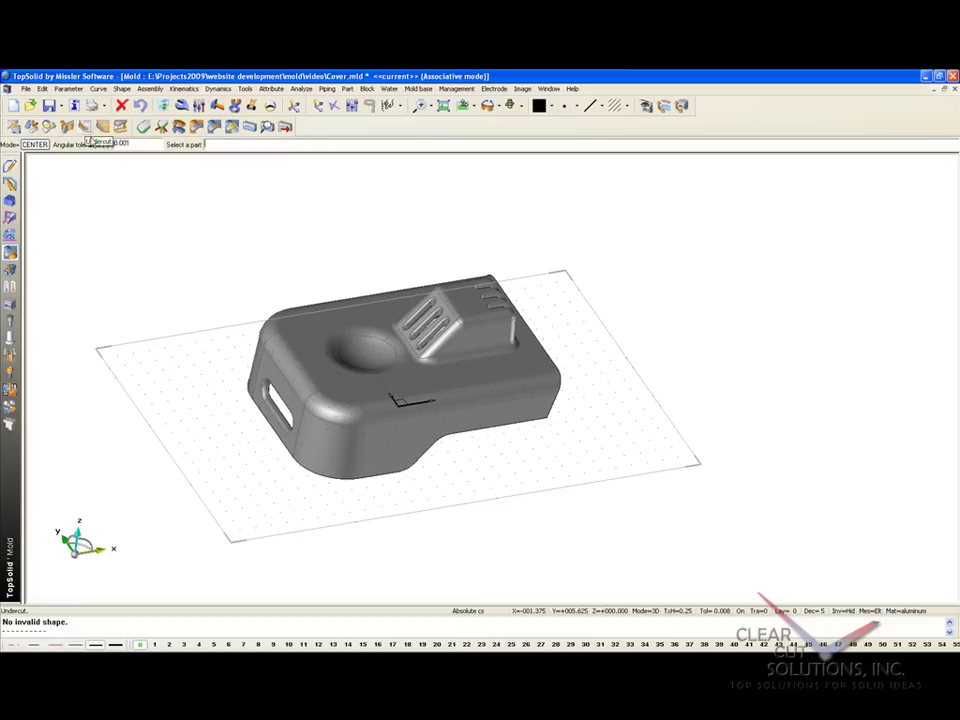
left_click(335, 343)
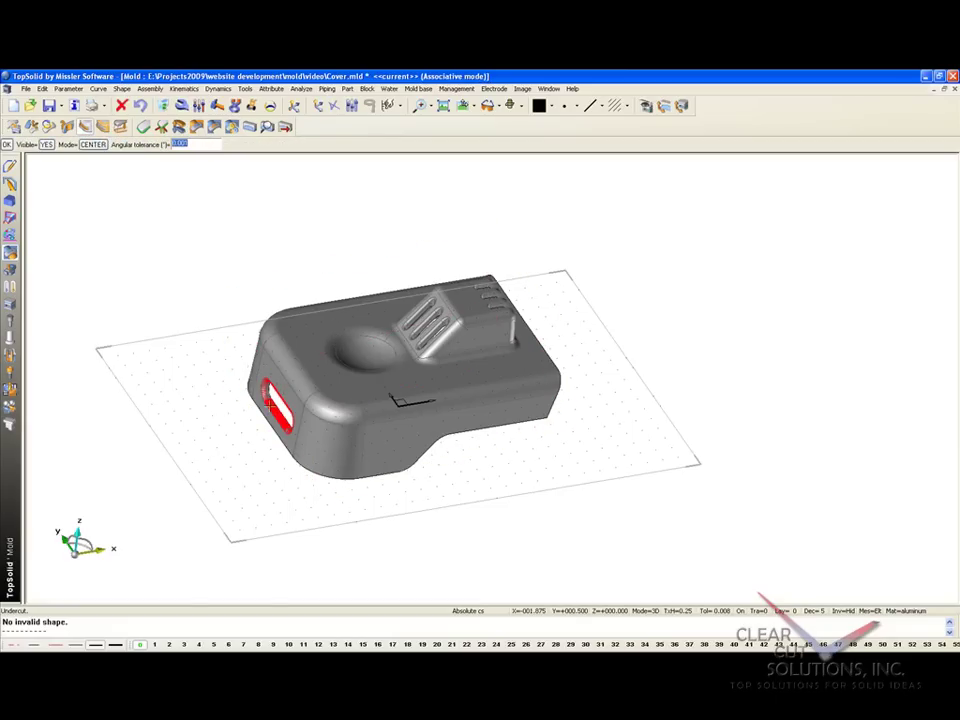
scroll(280, 404, "up", 5)
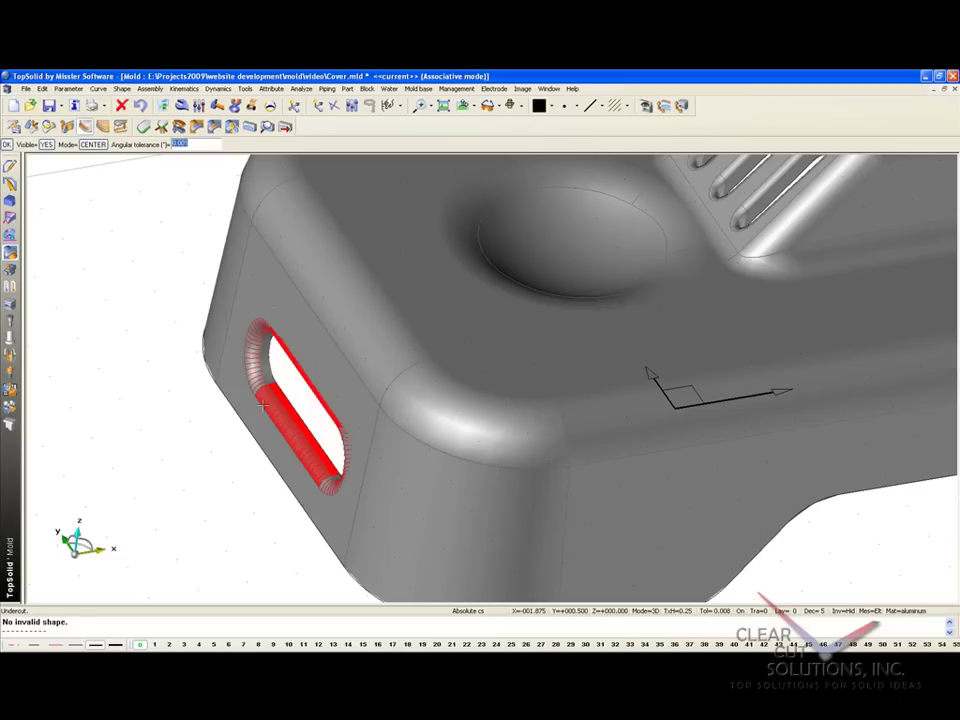
key("Return")
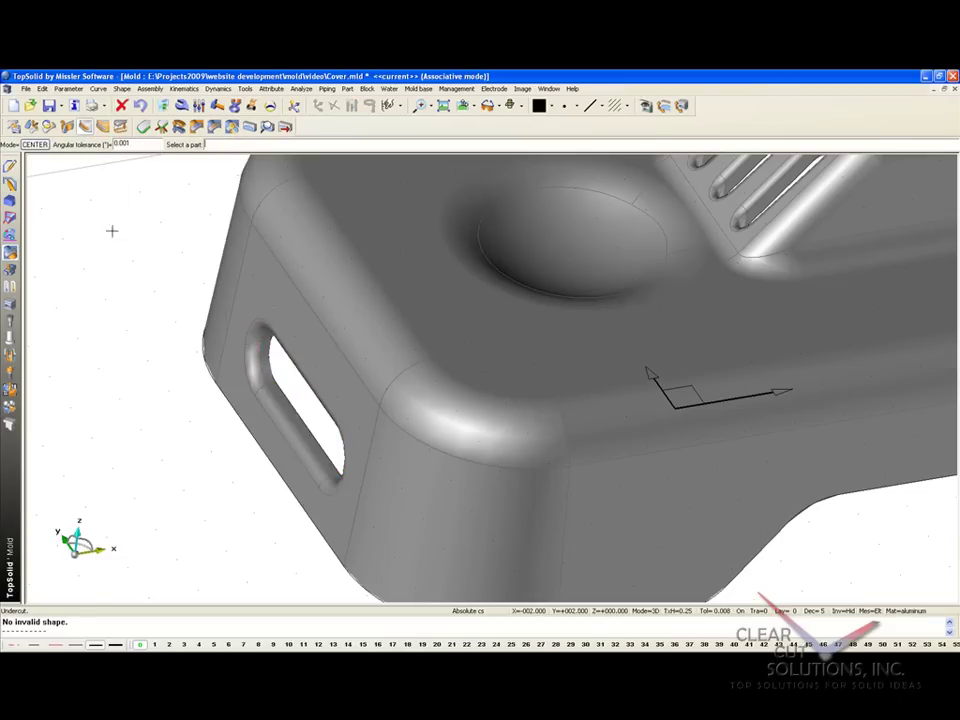
scroll(153, 304, "down", 3)
Set the current colour to red
left_click(546, 88)
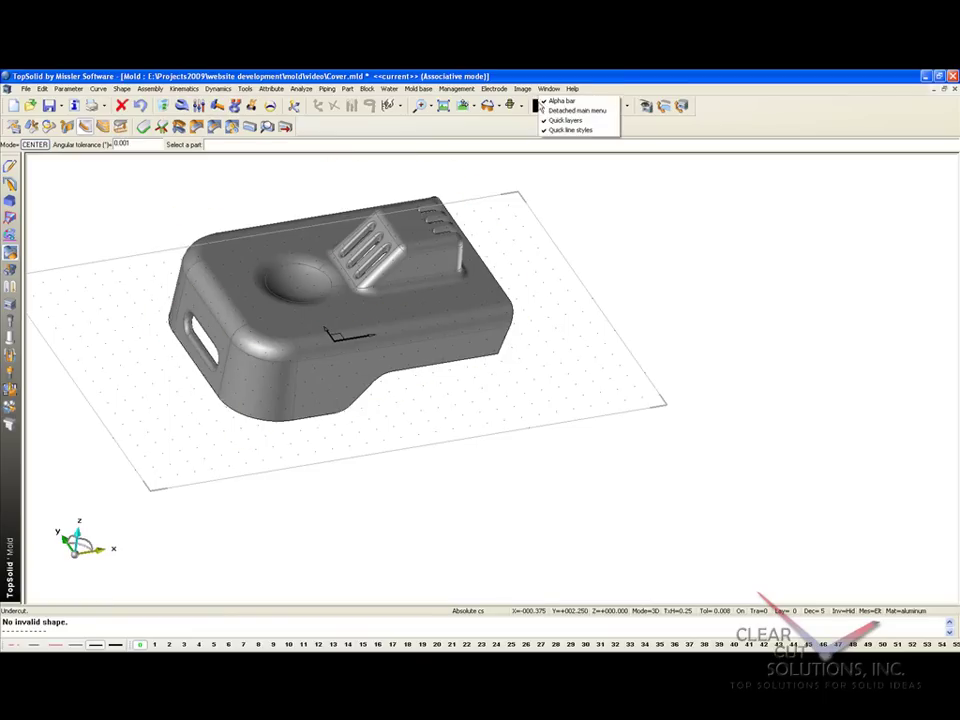
left_click(551, 105)
left_click(575, 125)
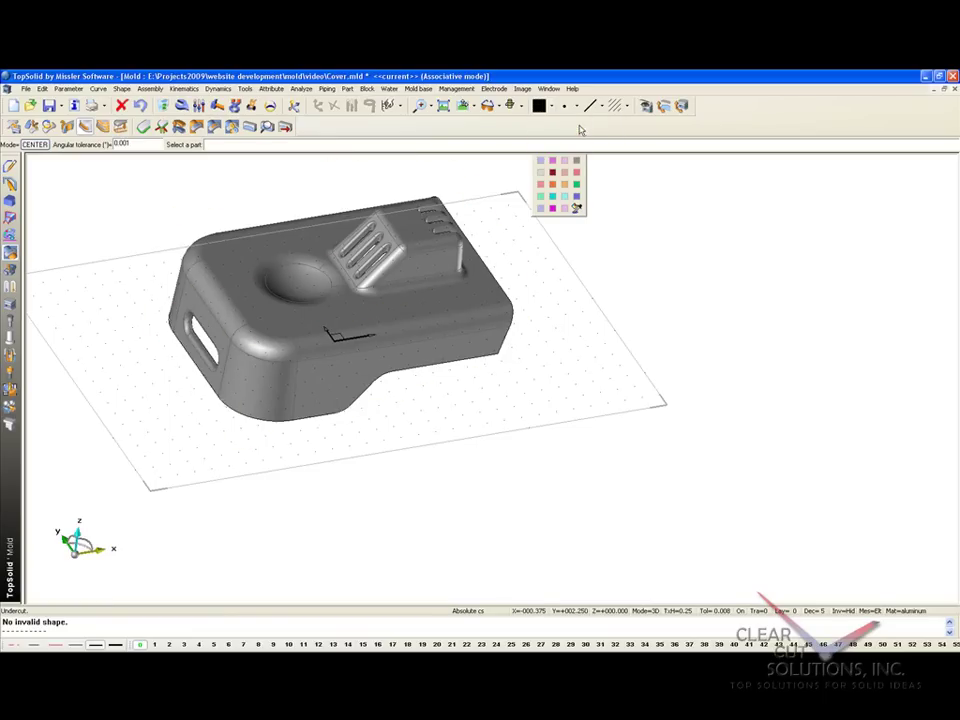
Run a draft analysis on the cover with a 1° minimum draft angle and measure the draft of a highlighted rear face
left_click(102, 122)
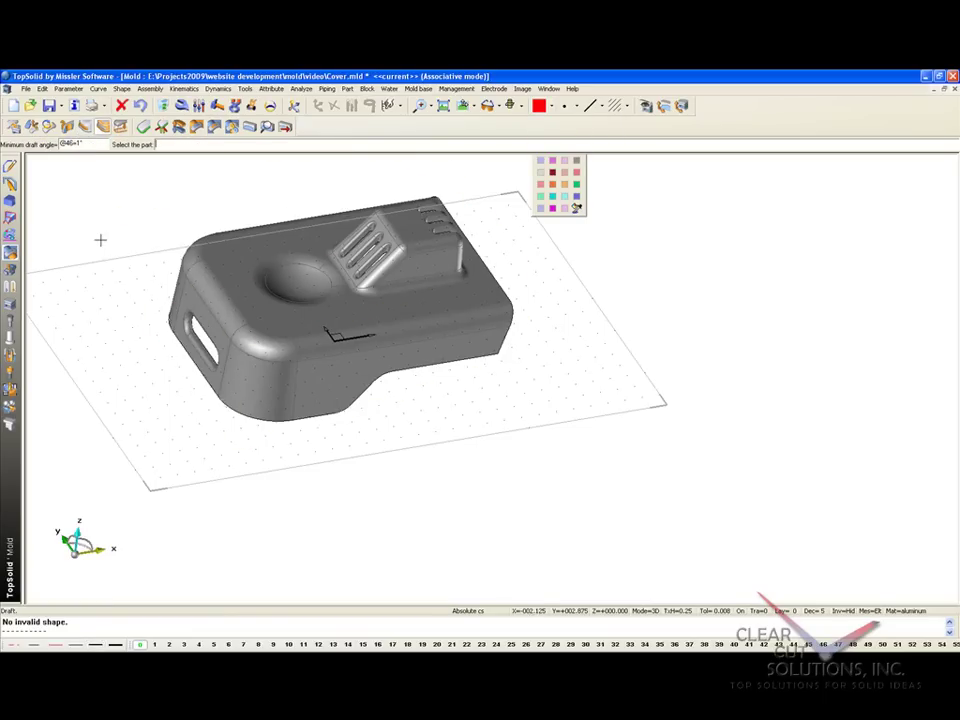
left_click(282, 320)
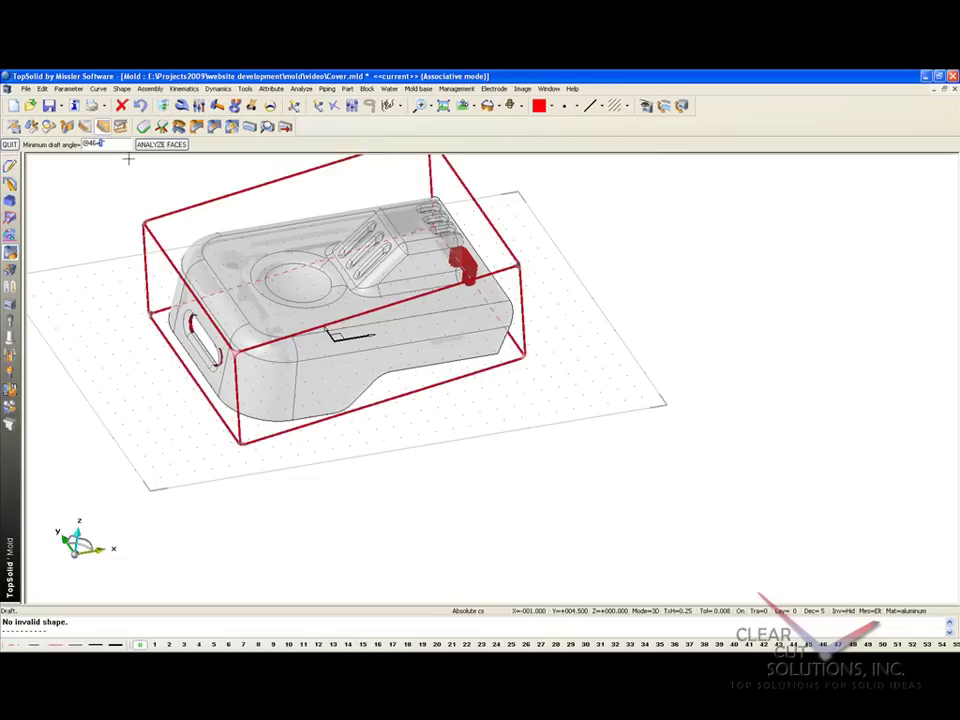
mouse_move(110, 165)
middle_mouse_down()
mouse_move(124, 178)
mouse_move(99, 167)
mouse_move(129, 176)
mouse_move(118, 181)
middle_mouse_up()
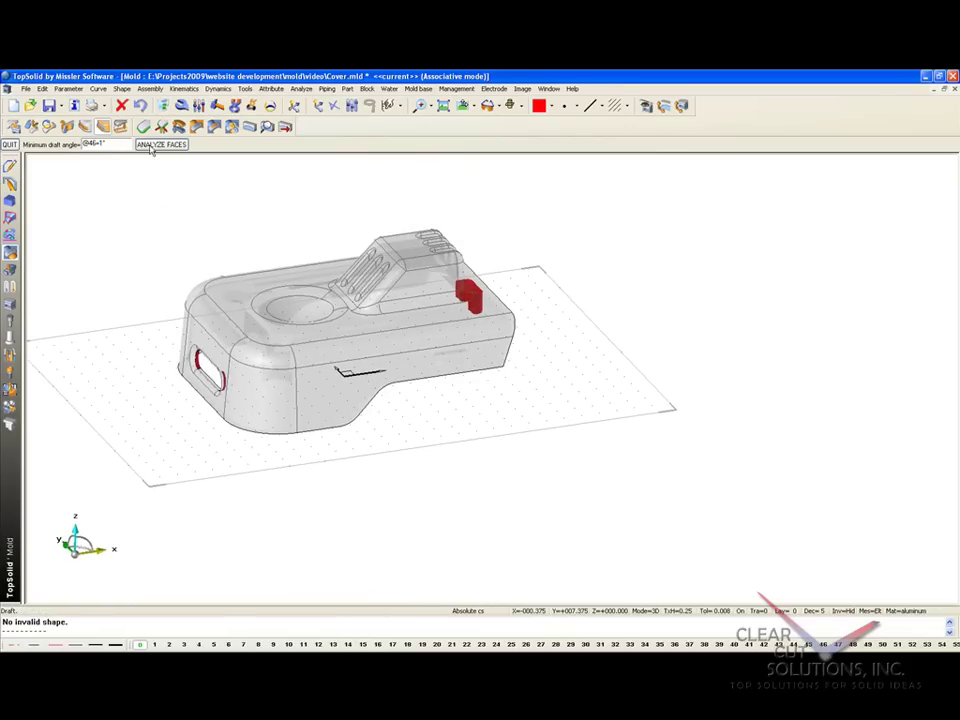
left_click(151, 147)
scroll(489, 306, "up", 6)
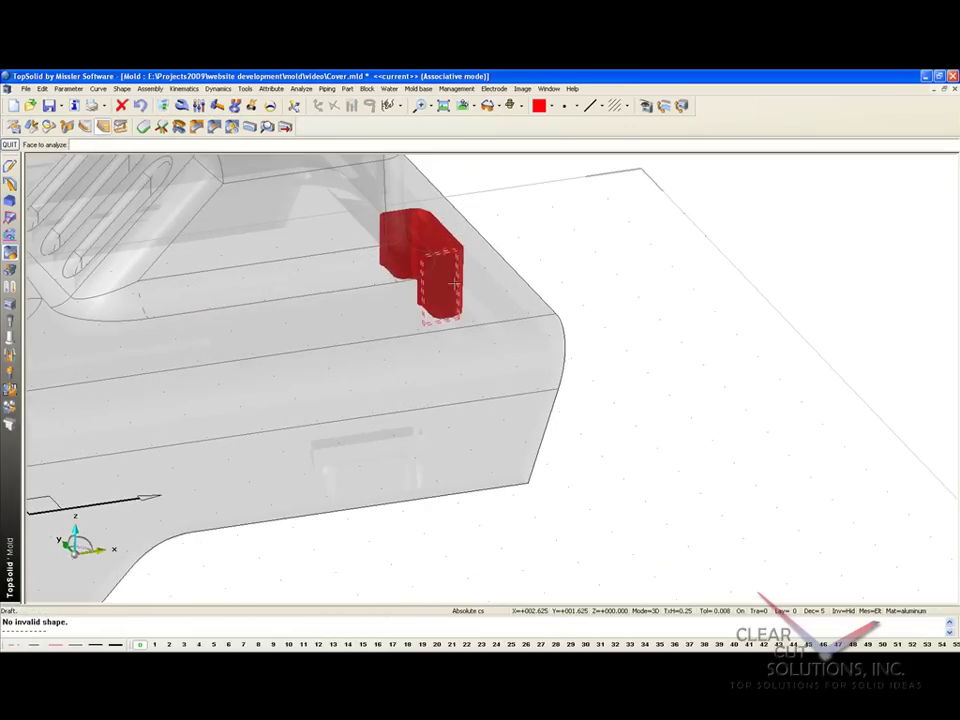
left_click(440, 268)
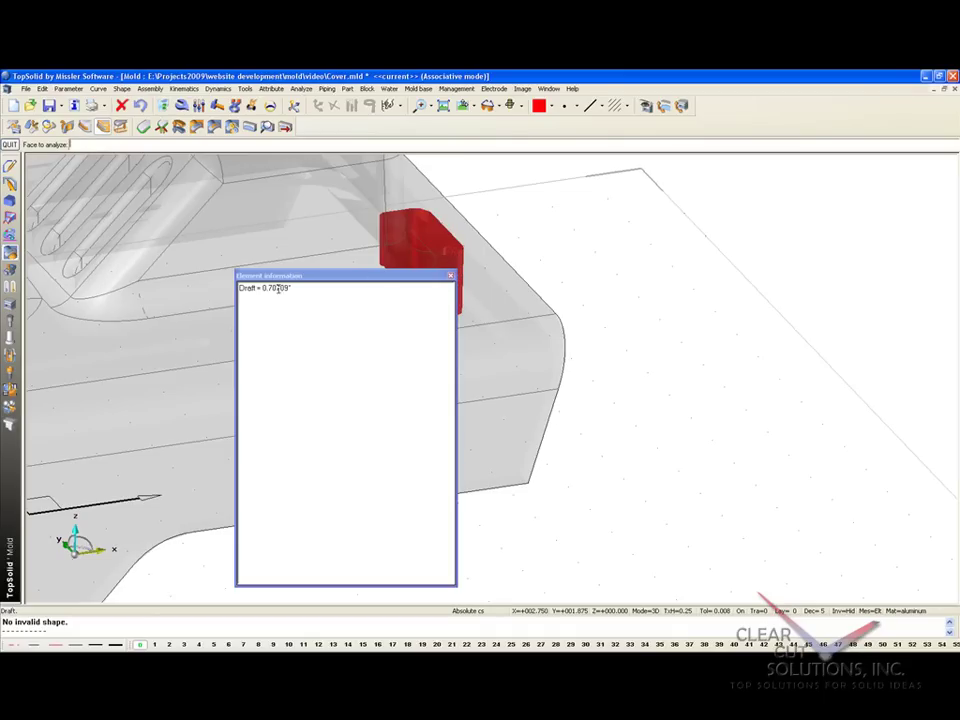
Close the current draft reading and measure the draft of the large highlighted inner face along the cover's front long side
left_click(451, 276)
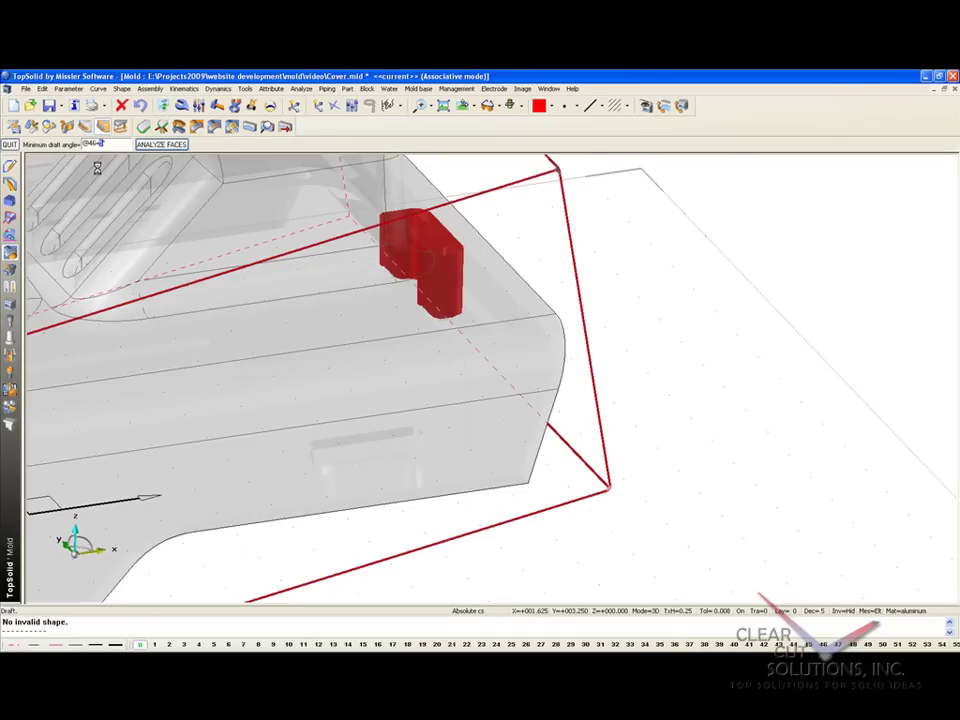
scroll(610, 366, "down", 5)
scroll(615, 366, "down", 1)
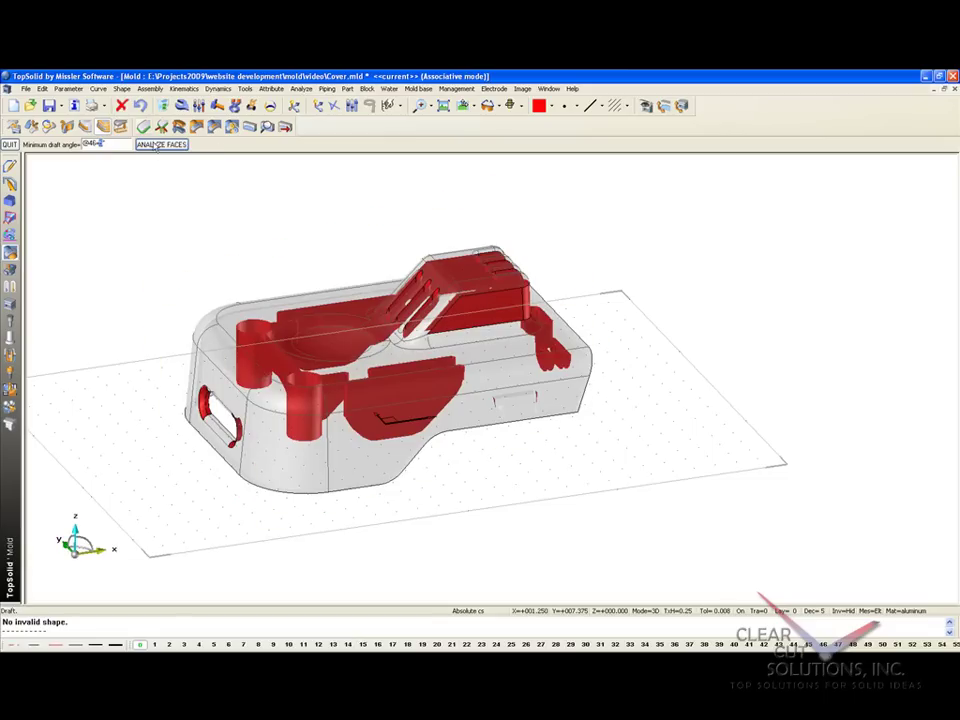
left_click(158, 146)
left_click(388, 378)
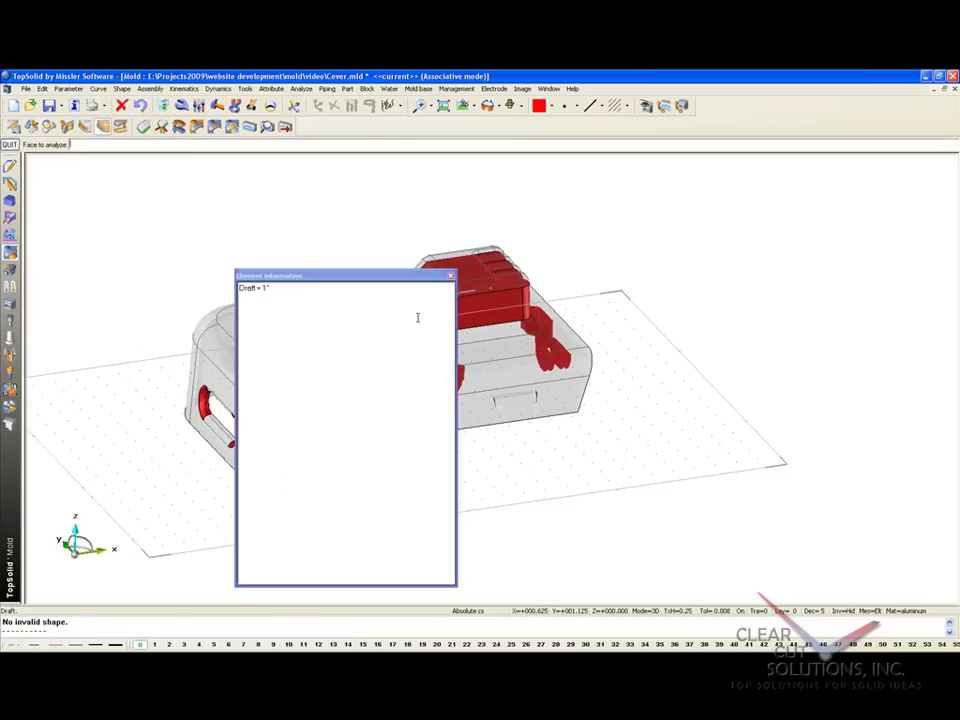
left_click(451, 277)
Examine the faces highlighted for insufficient draft from above, and end the draft analysis of the cover
middle_click_drag(380, 241, 471, 268)
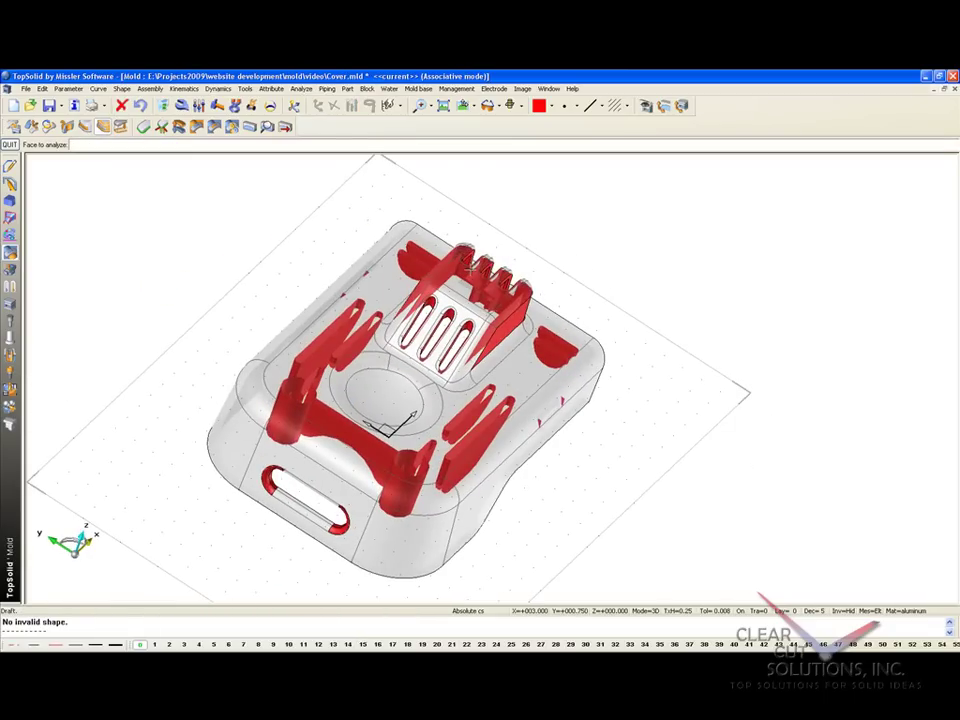
key("Escape")
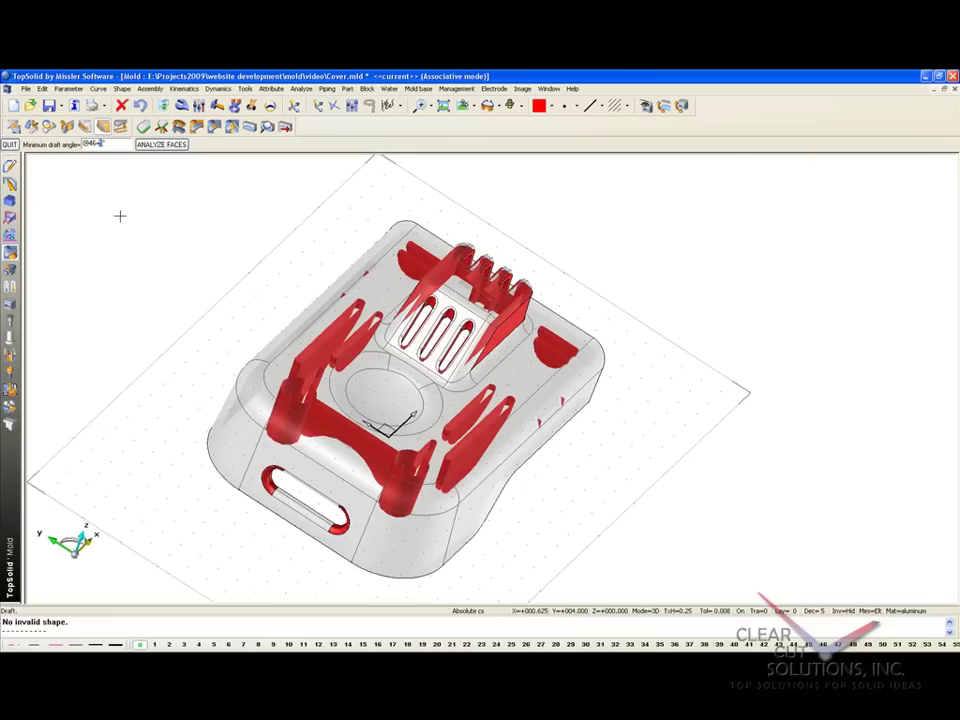
key("Escape")
middle_click_drag(236, 227, 126, 298)
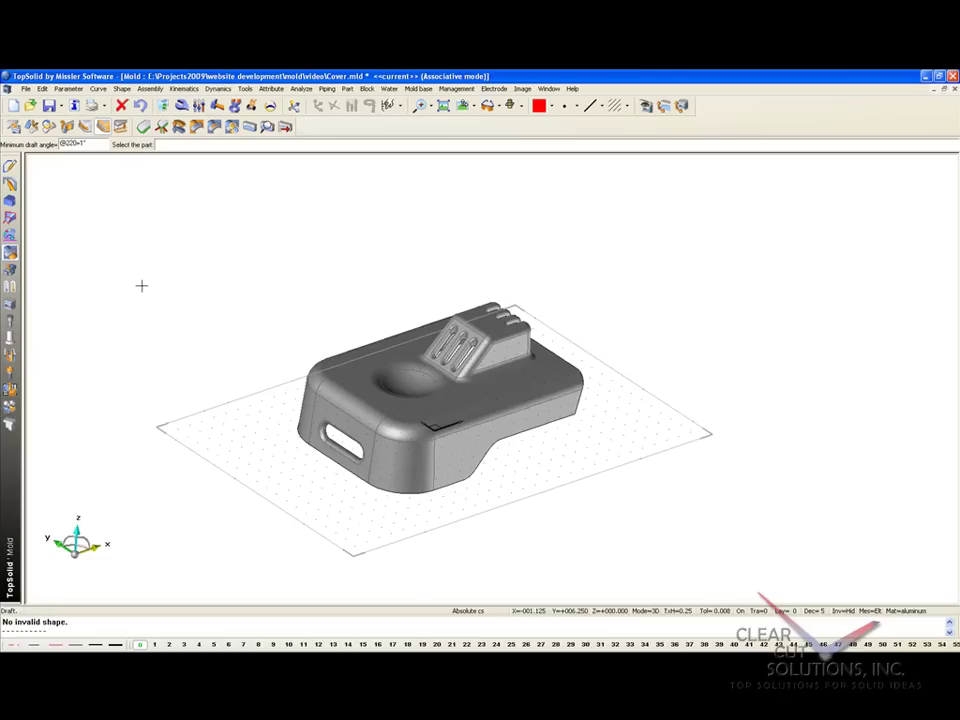